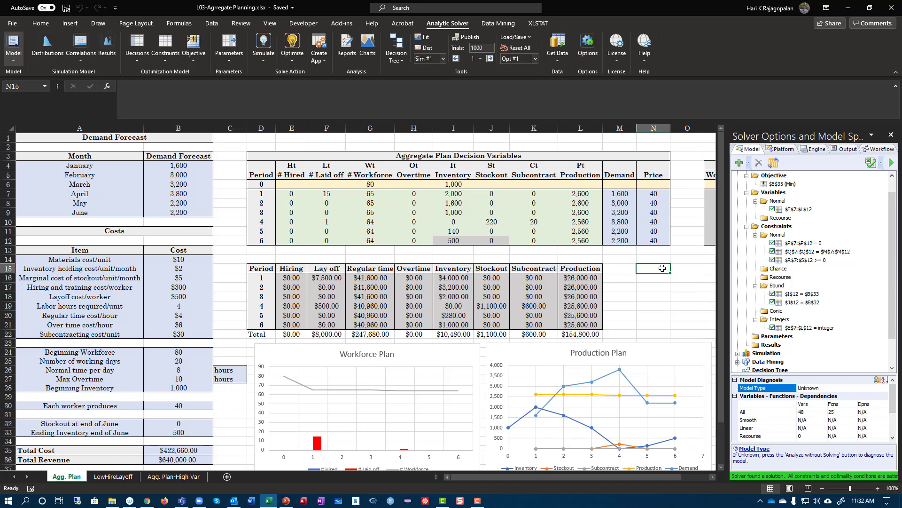
Enter the label 1.25*MAD in N15, fixing the mistyped character before AD.
type("1.25")
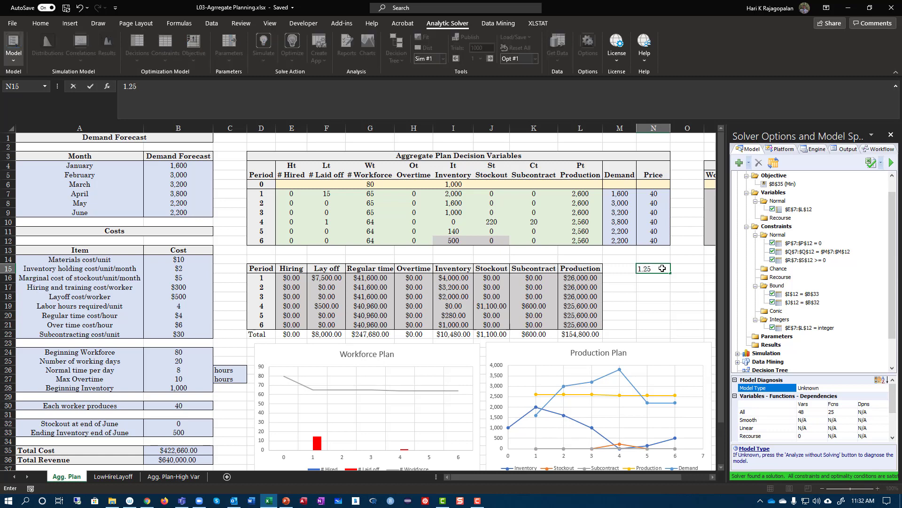
type("*<AD")
key("ctrl+Return")
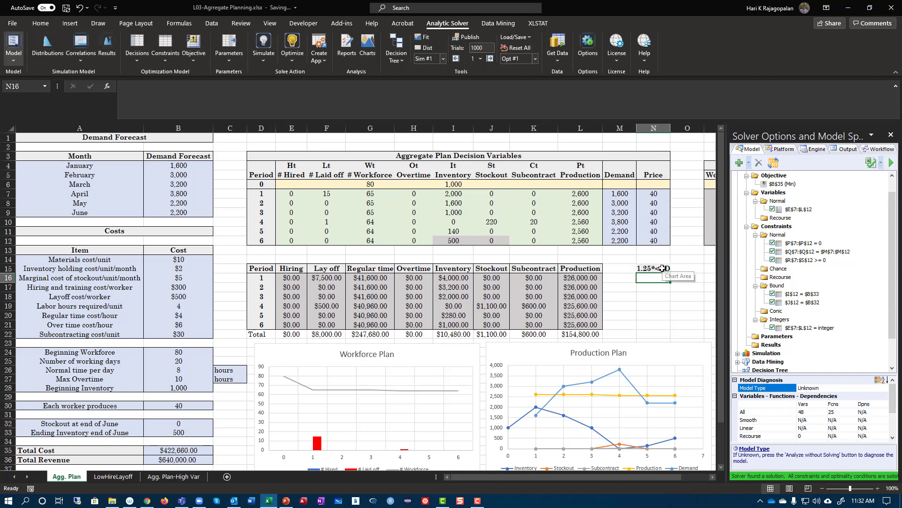
left_click(145, 87)
key("BackSpace")
type("M")
key("Return")
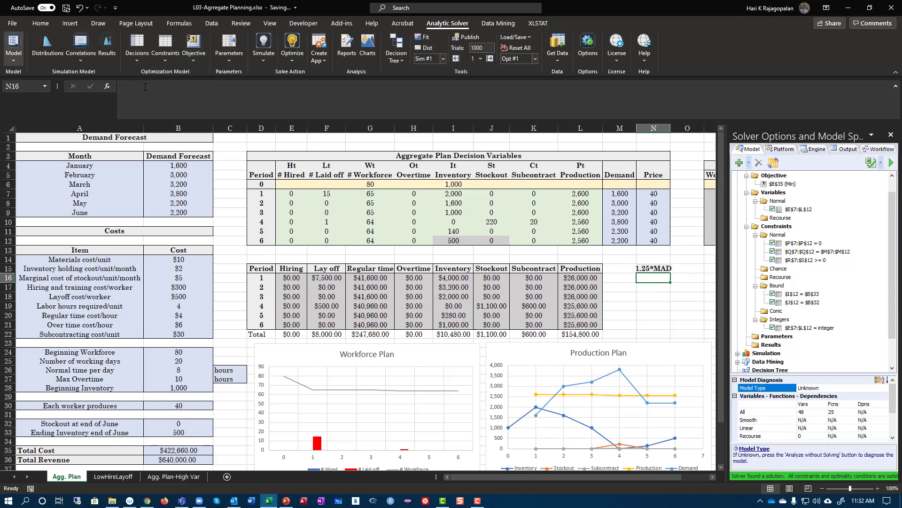
left_click(663, 266)
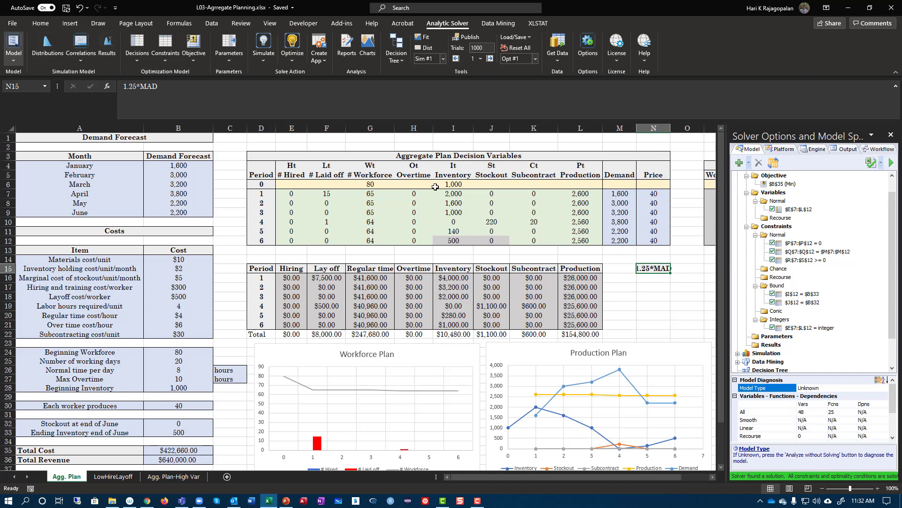
left_click(455, 190)
left_click_drag(456, 190, 458, 239)
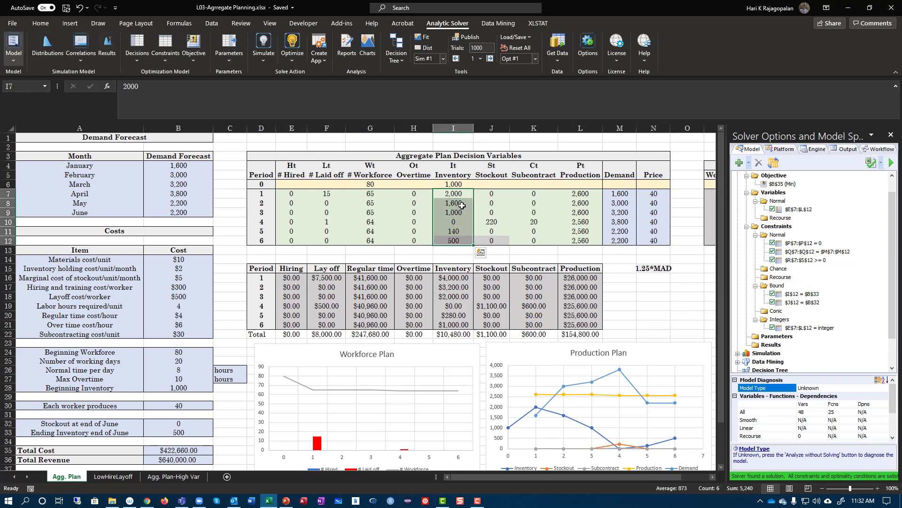
left_click_drag(456, 191, 456, 240)
left_click(749, 163)
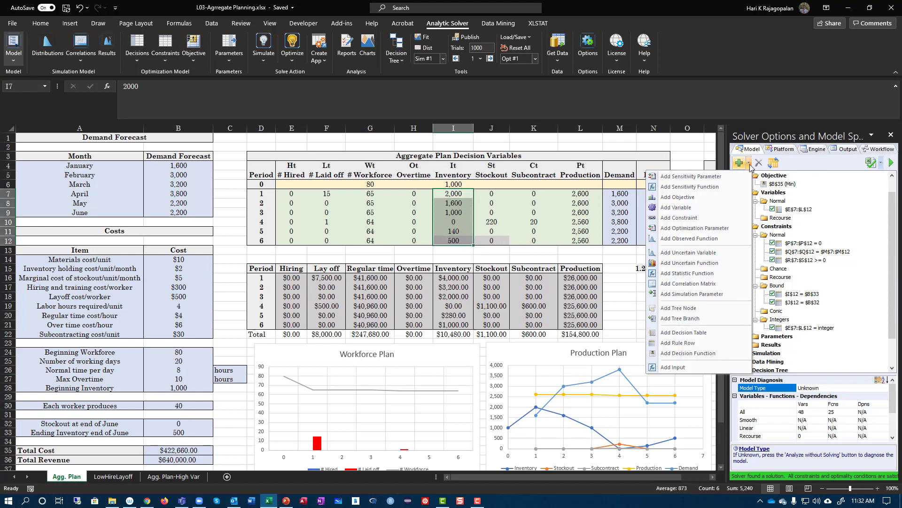
left_click(703, 218)
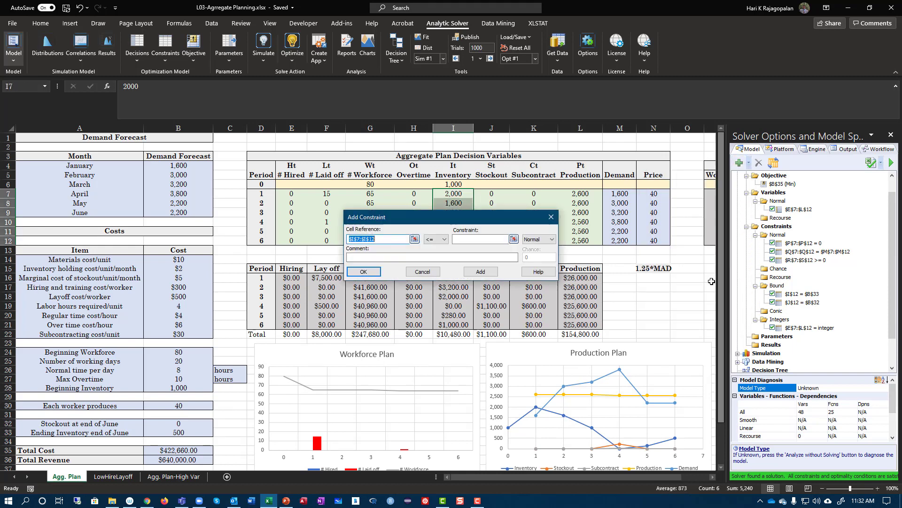
left_click_drag(430, 220, 410, 281)
left_click(416, 303)
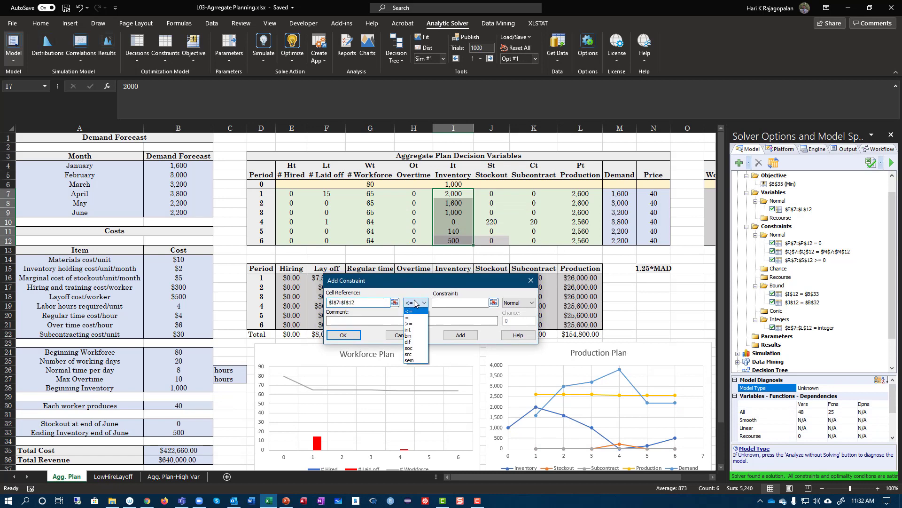
left_click(416, 324)
left_click(447, 301)
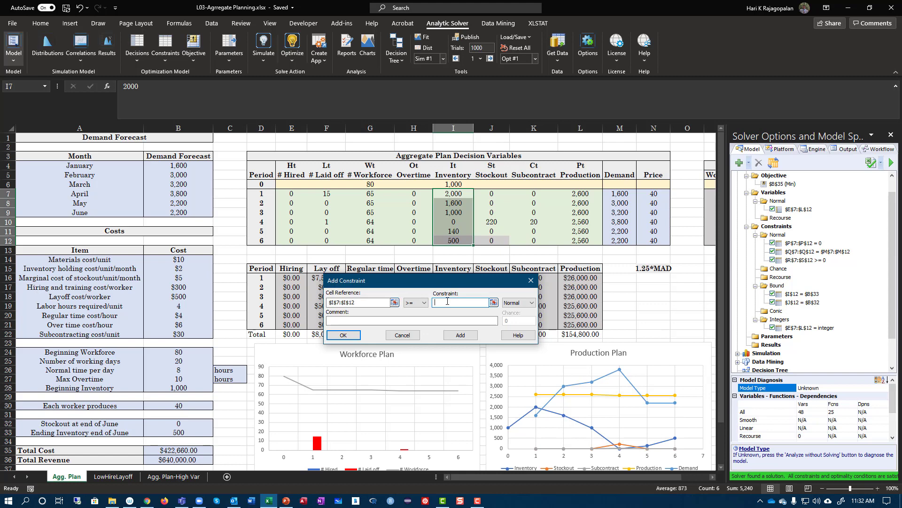
left_click(408, 335)
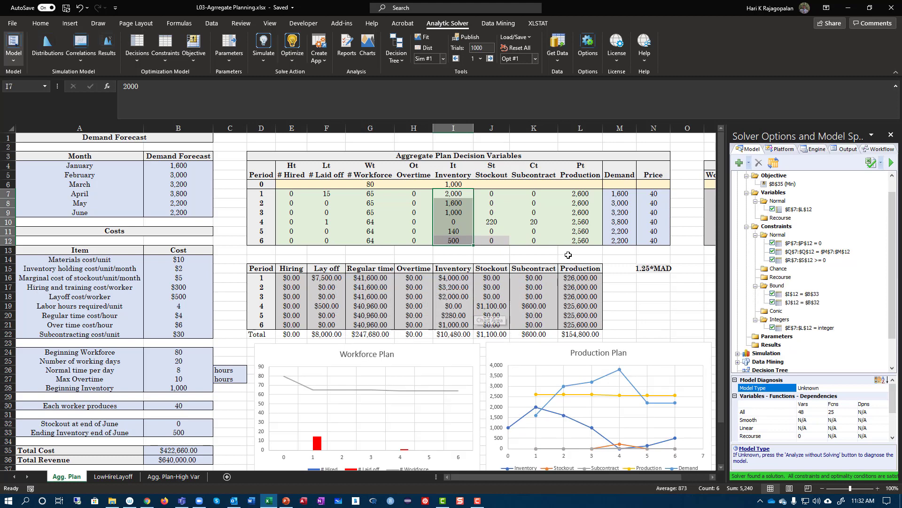
left_click(683, 193)
Fill O7:O12 with the half-of-demand formula =0.5*M7.
type("=0.5")
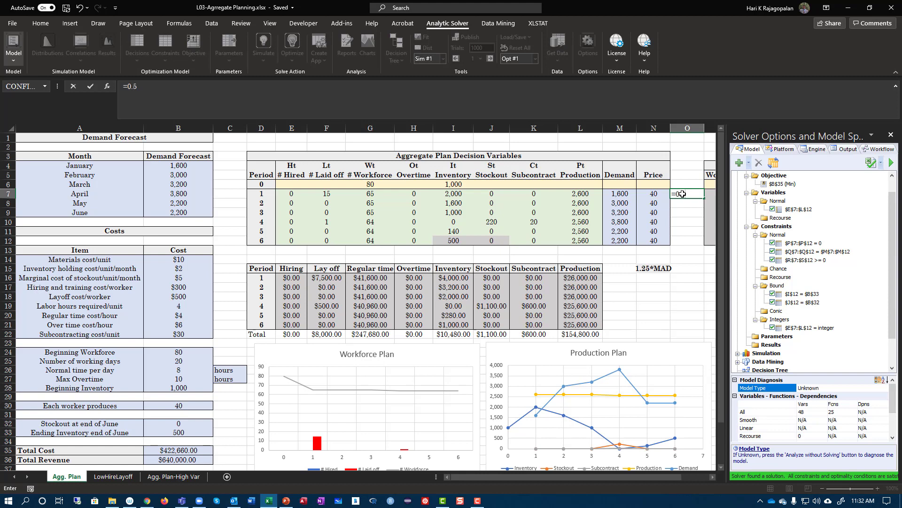
type("*M7")
key("ctrl+Return")
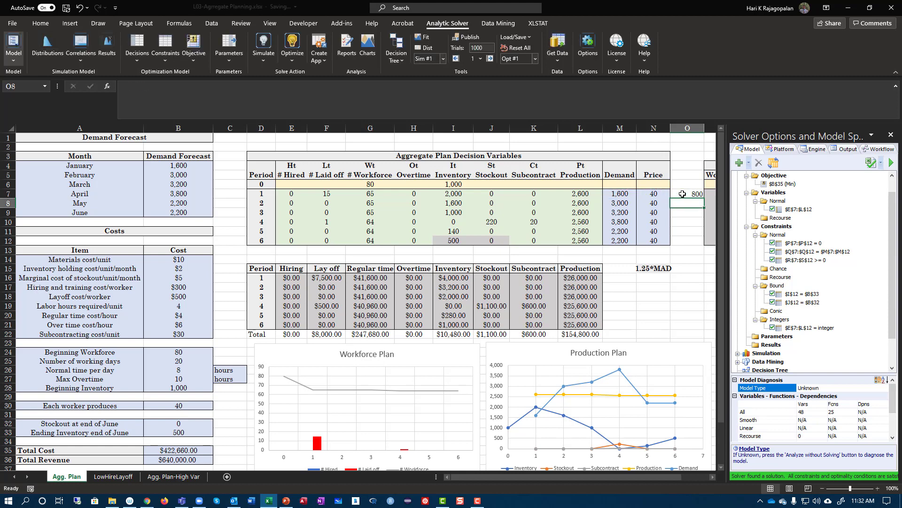
left_click_drag(704, 198, 705, 247)
Draft a Solver constraint I7:I12 >= O7:O12, then cancel it without adding.
left_click(776, 227)
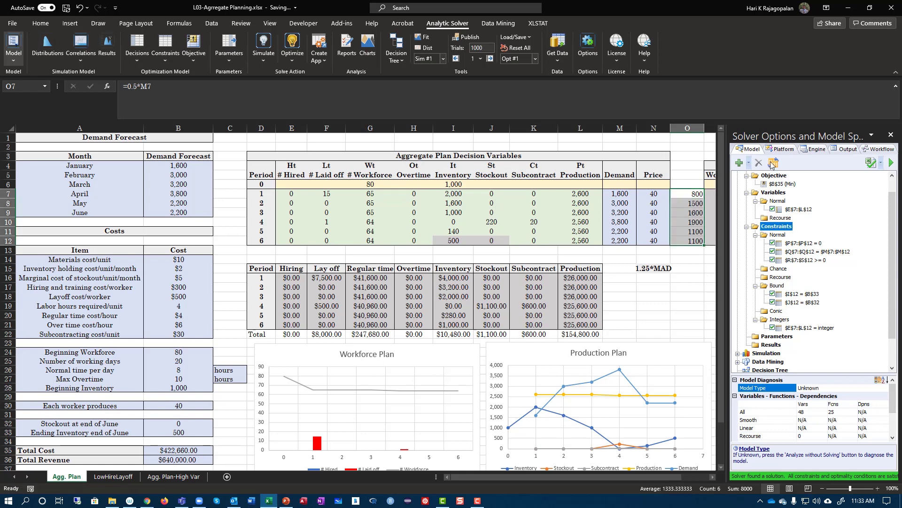
left_click_drag(452, 194, 452, 244)
left_click(739, 162)
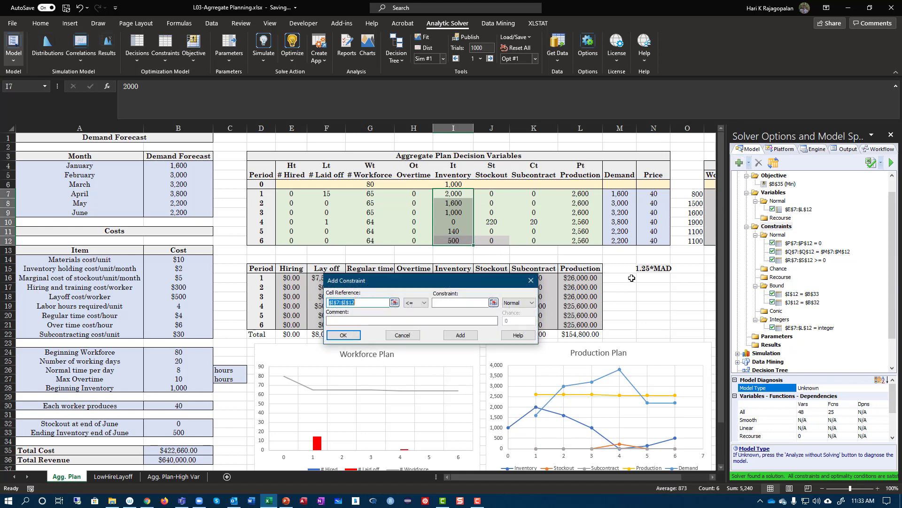
left_click(410, 305)
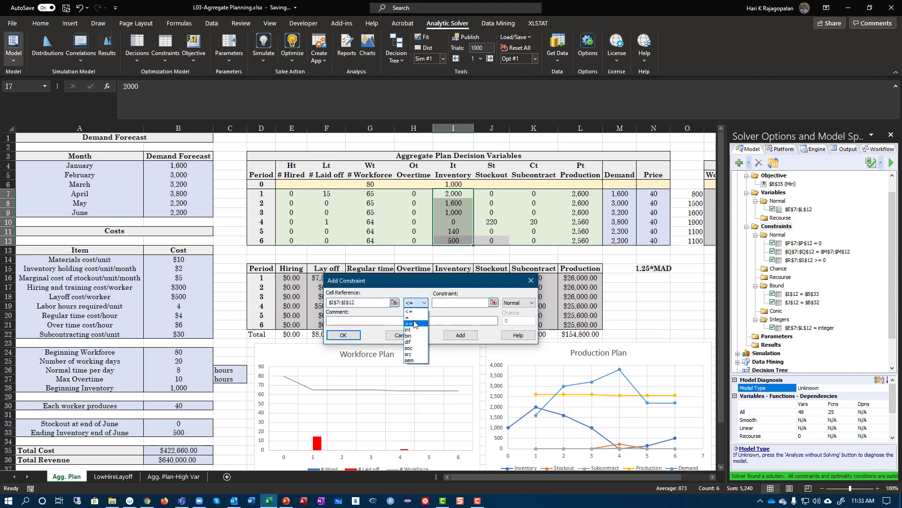
left_click(413, 330)
left_click(448, 301)
left_click_drag(687, 193, 698, 245)
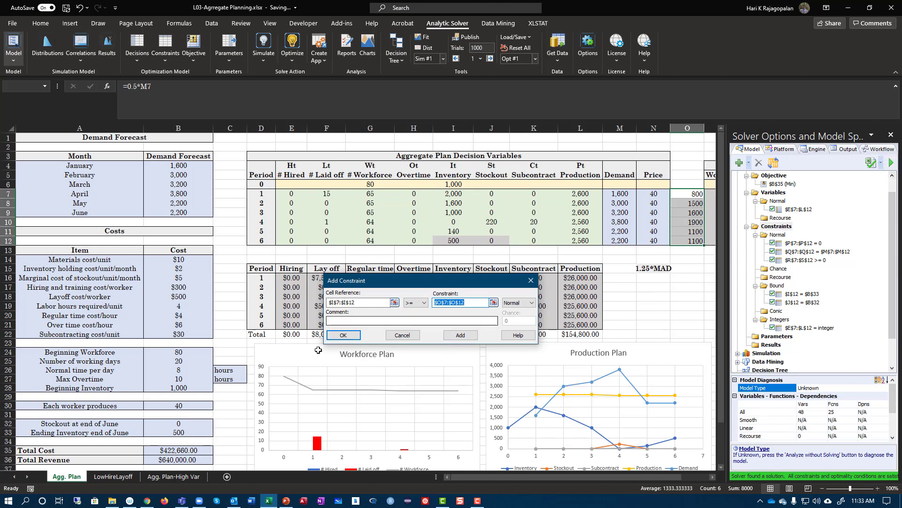
left_click(402, 335)
left_click(650, 268)
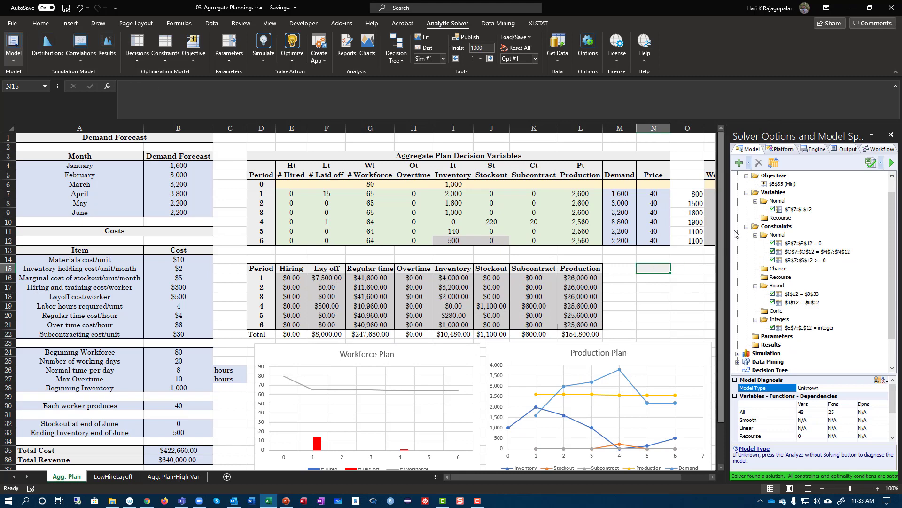
Clear O7:O12, then review decision columns E–L, leaving Workforce G7:G12 selected.
left_click_drag(691, 192, 694, 239)
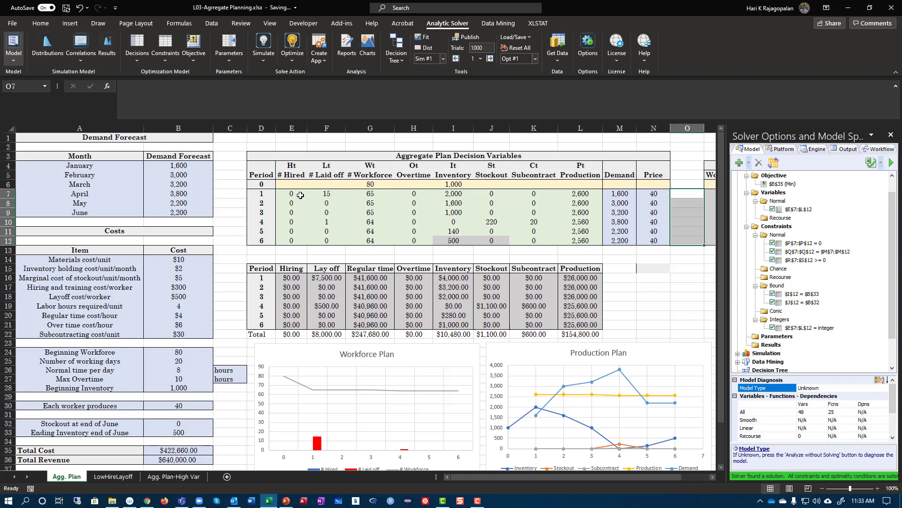
key("Delete")
left_click_drag(296, 193, 316, 242)
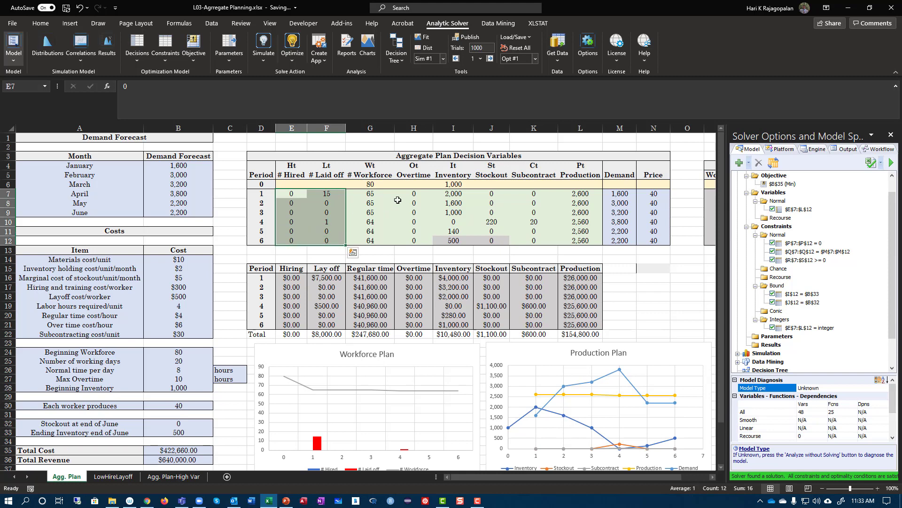
left_click_drag(403, 196, 409, 239)
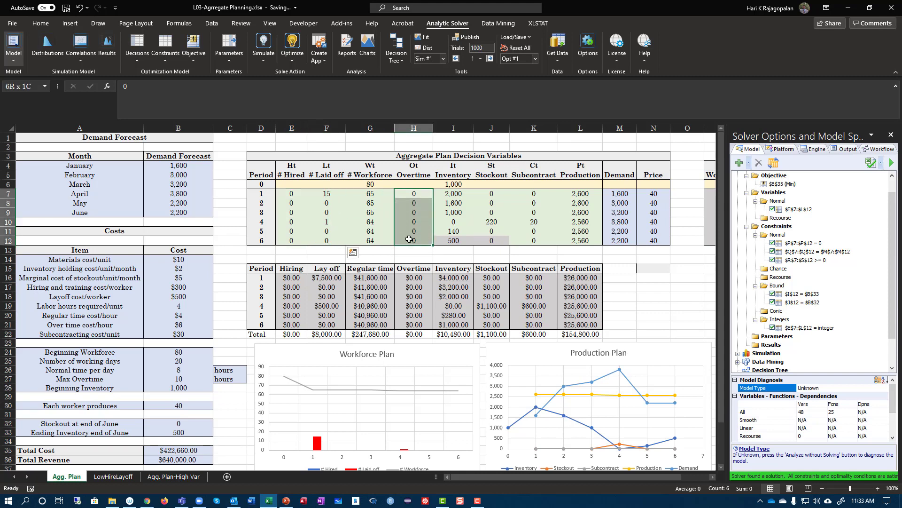
left_click_drag(372, 185, 374, 242)
left_click_drag(371, 194, 371, 241)
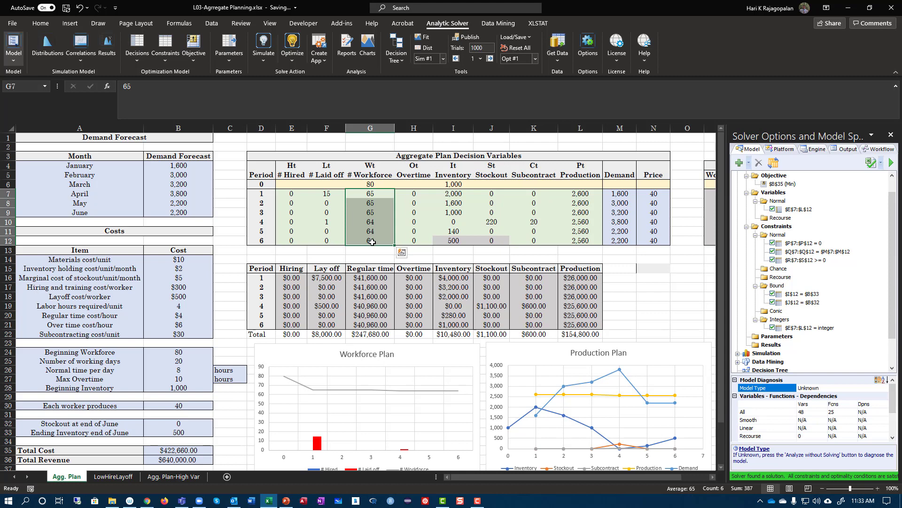
left_click(371, 193)
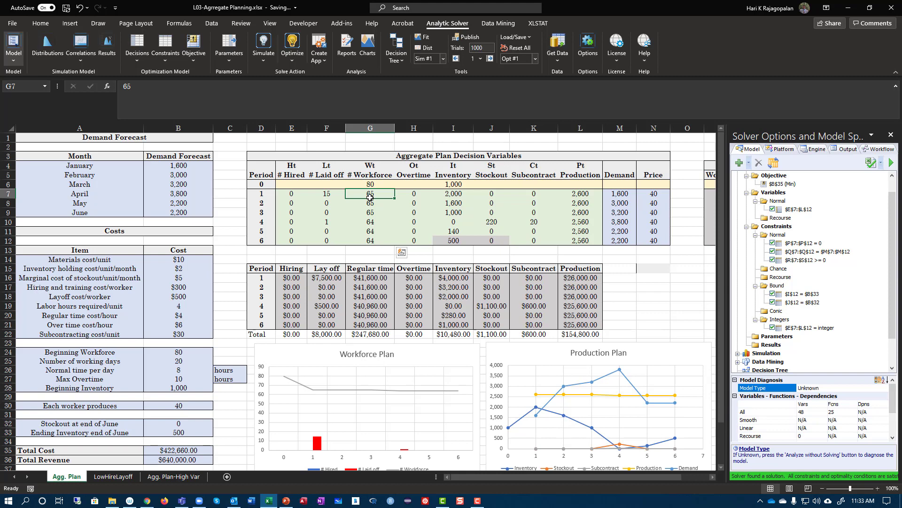
left_click_drag(370, 197, 367, 241)
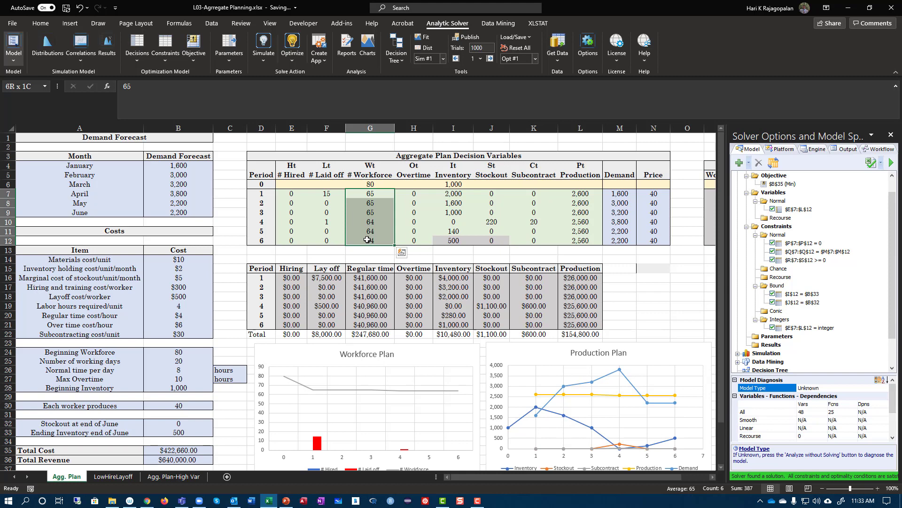
left_click_drag(577, 193, 581, 242)
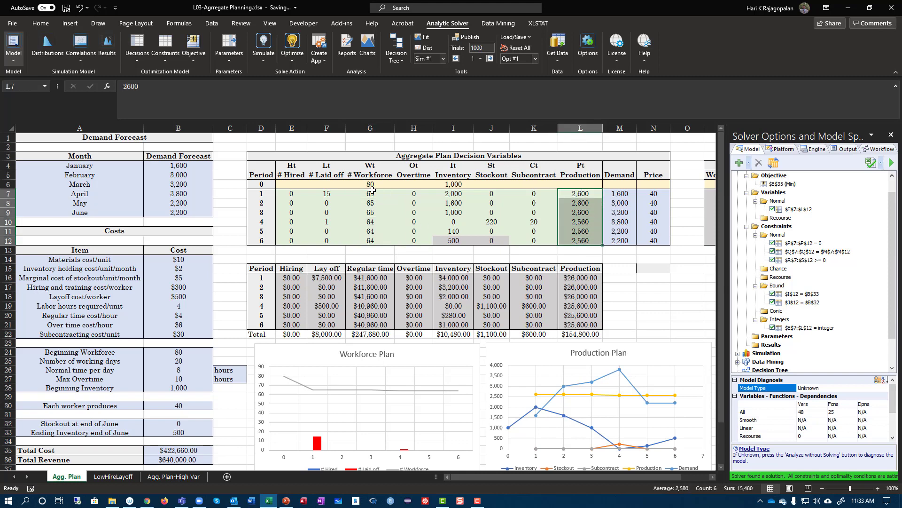
left_click_drag(370, 191, 370, 241)
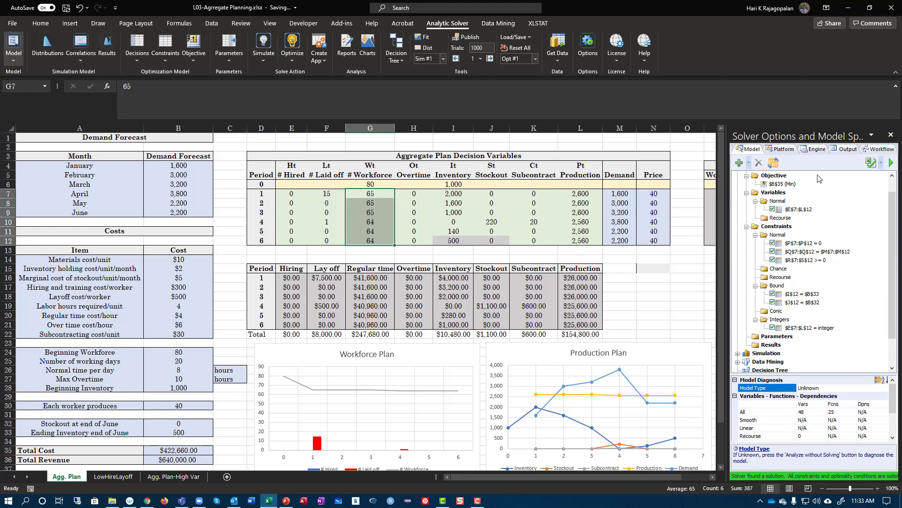
Start a >= 80 Solver constraint on Workforce G7:G12, then cancel it.
left_click(740, 163)
left_click(697, 218)
left_click(416, 302)
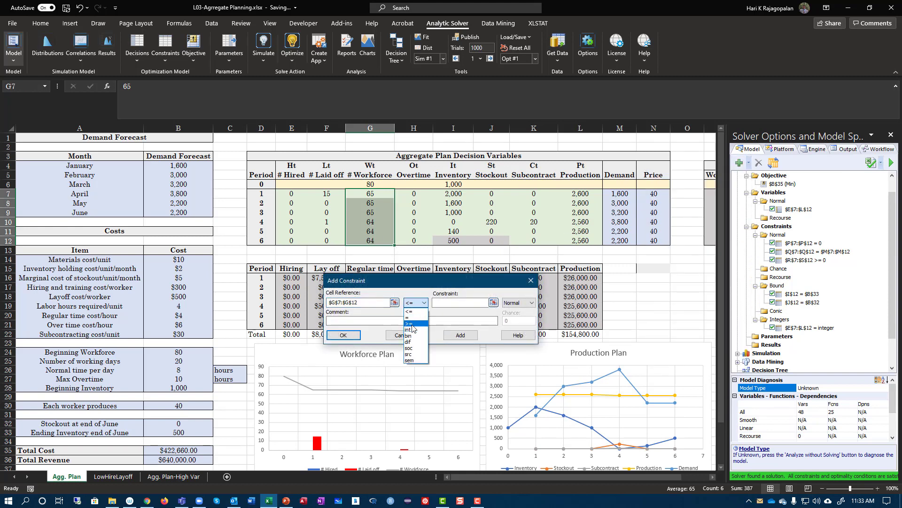
left_click(414, 321)
left_click(442, 303)
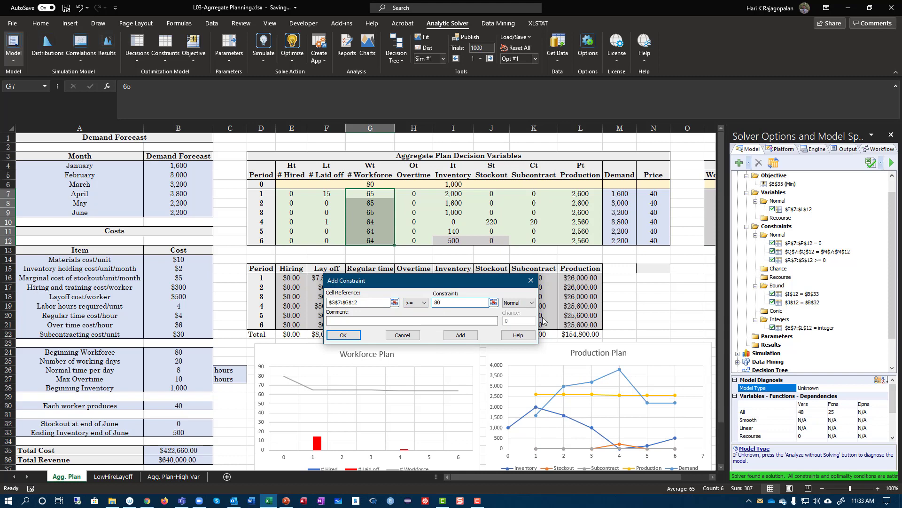
left_click(404, 334)
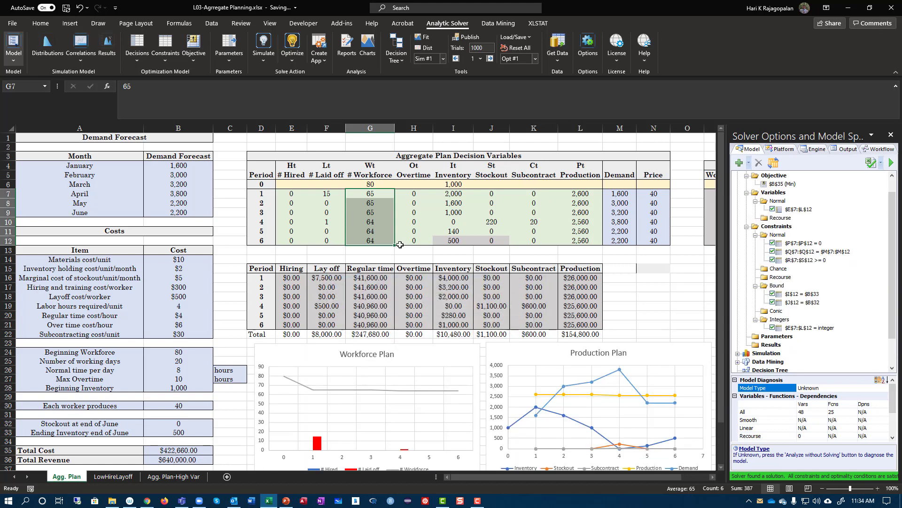
left_click(371, 192)
left_click_drag(371, 192, 371, 241)
left_click(490, 191)
left_click_drag(490, 191, 485, 240)
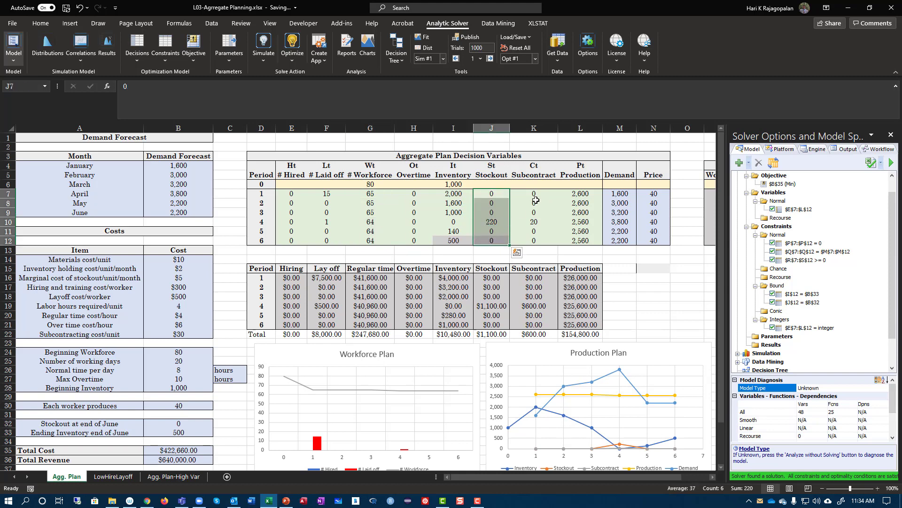
left_click_drag(536, 194, 539, 239)
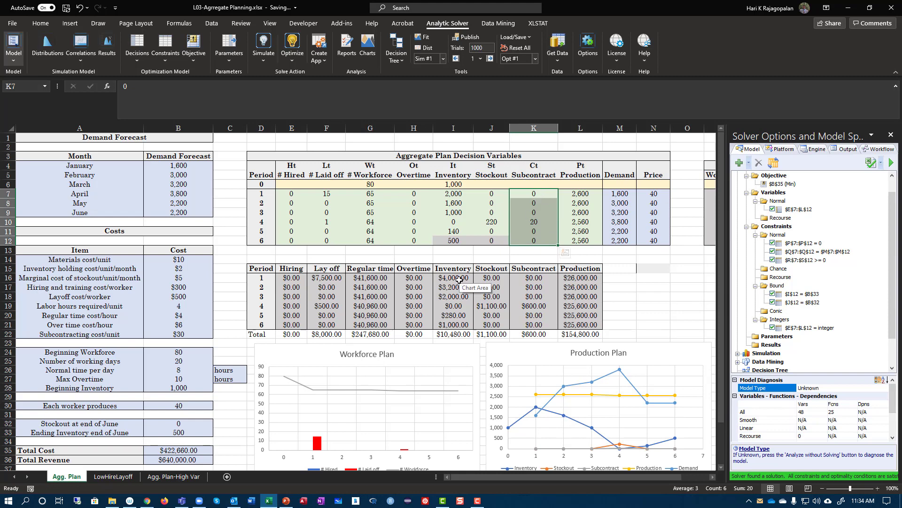
left_click(748, 164)
left_click(686, 217)
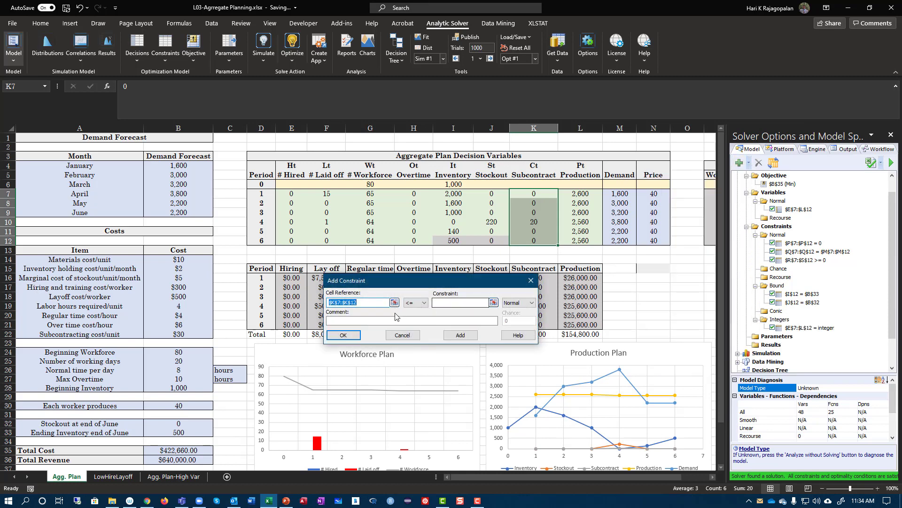
left_click(416, 302)
left_click(409, 323)
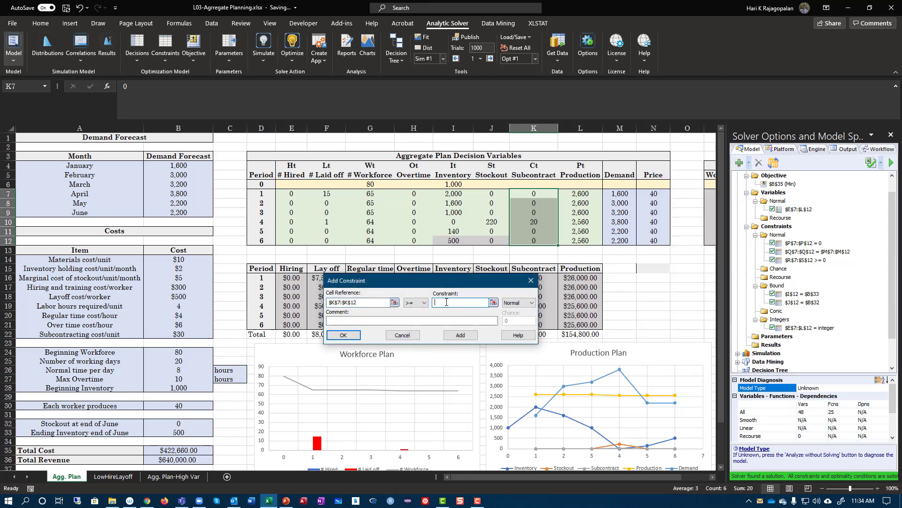
left_click(403, 335)
left_click(651, 268)
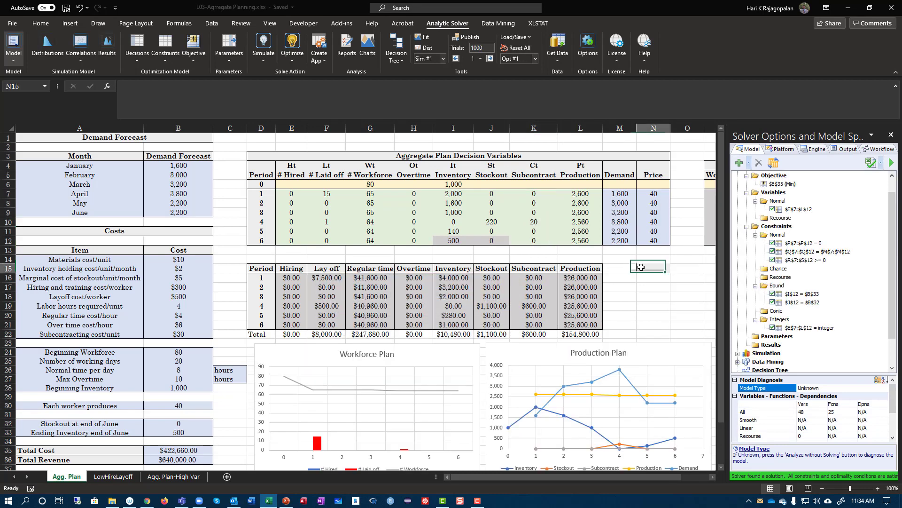
left_click_drag(493, 190, 499, 242)
left_click(749, 163)
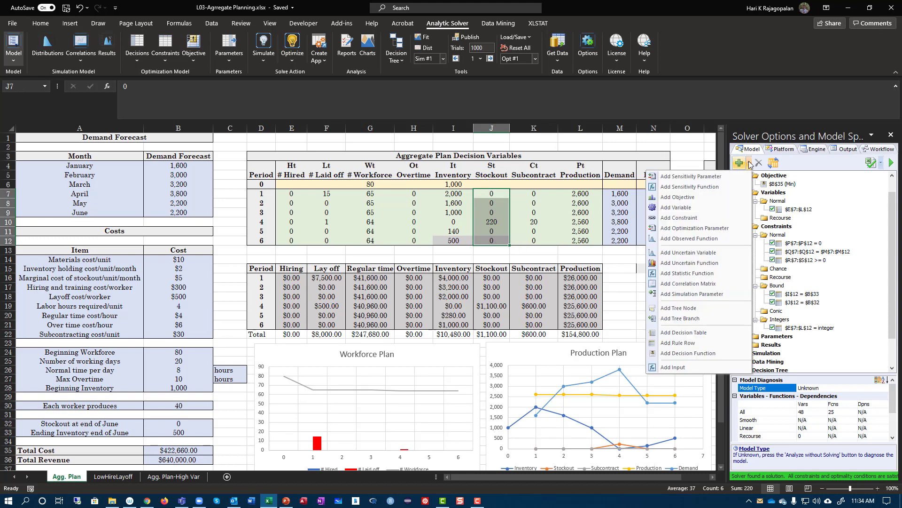
left_click(672, 218)
left_click(421, 303)
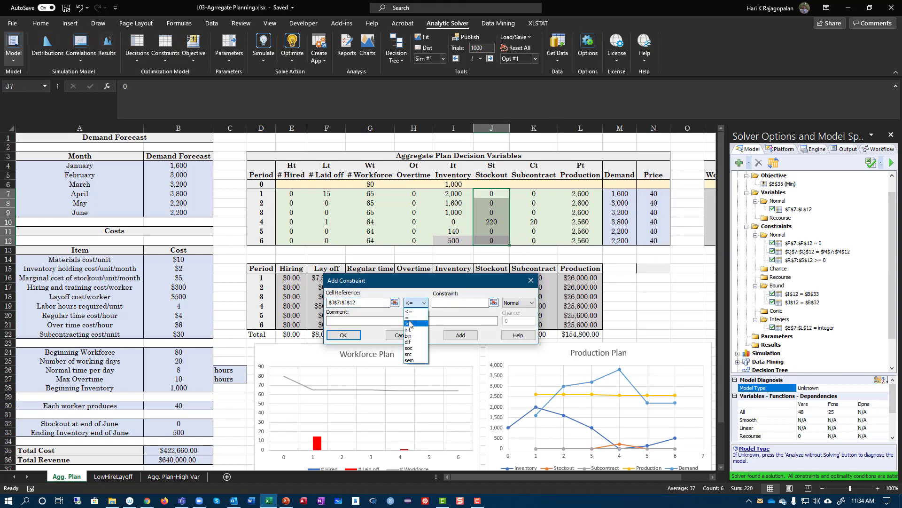
left_click(408, 318)
left_click(469, 303)
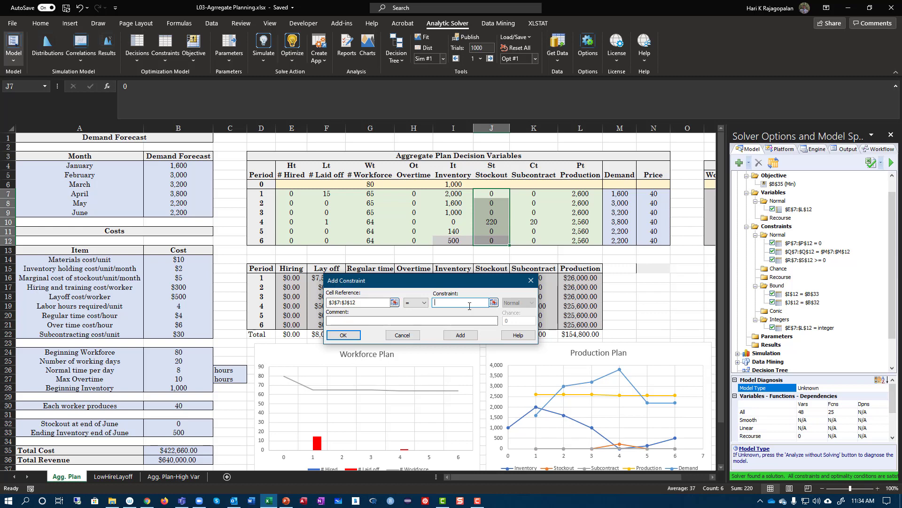
left_click(402, 335)
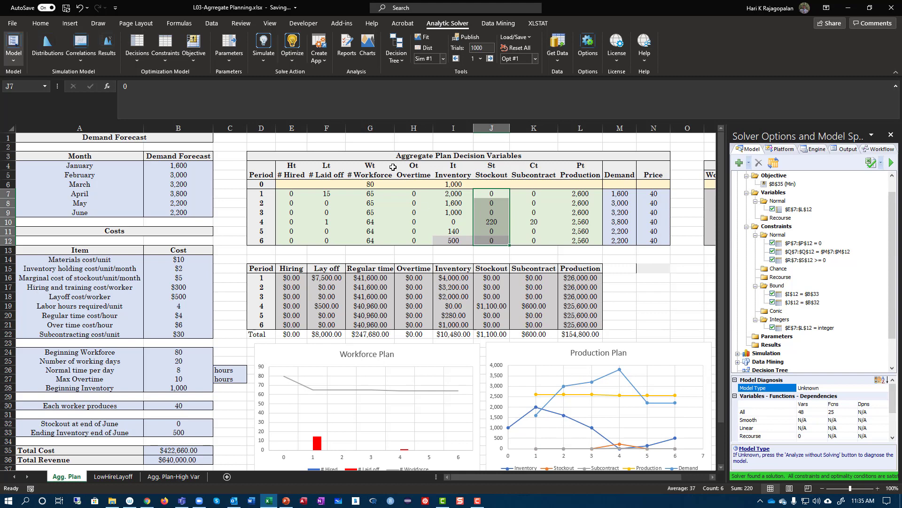
Check the workforce values in G6 and G7, then select hired and laid-off cells E7:F12.
left_click(373, 182)
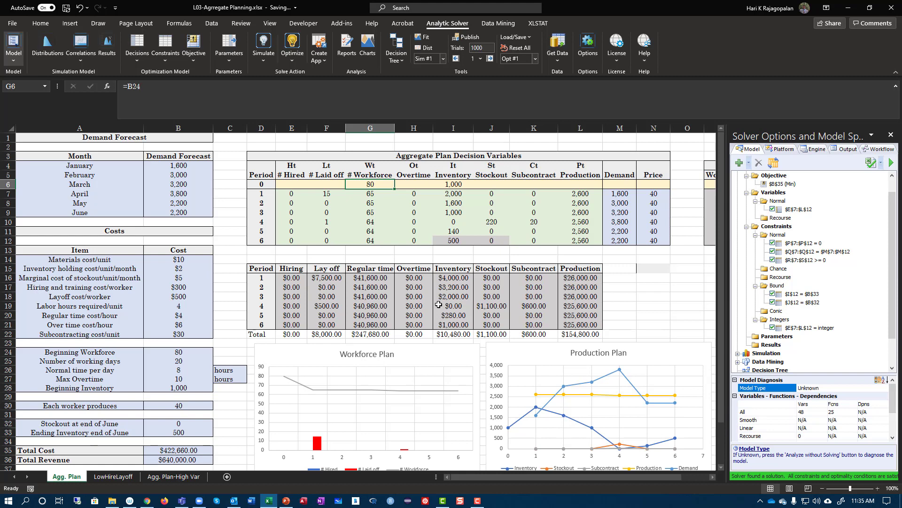
left_click(374, 191)
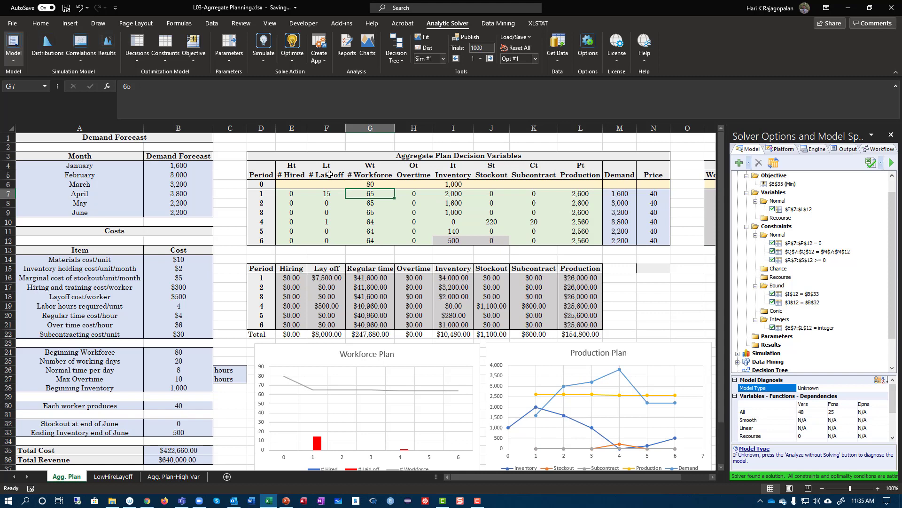
mouse_move(329, 174)
left_mouse_down()
mouse_move(281, 172)
mouse_move(347, 167)
mouse_move(316, 166)
left_mouse_up()
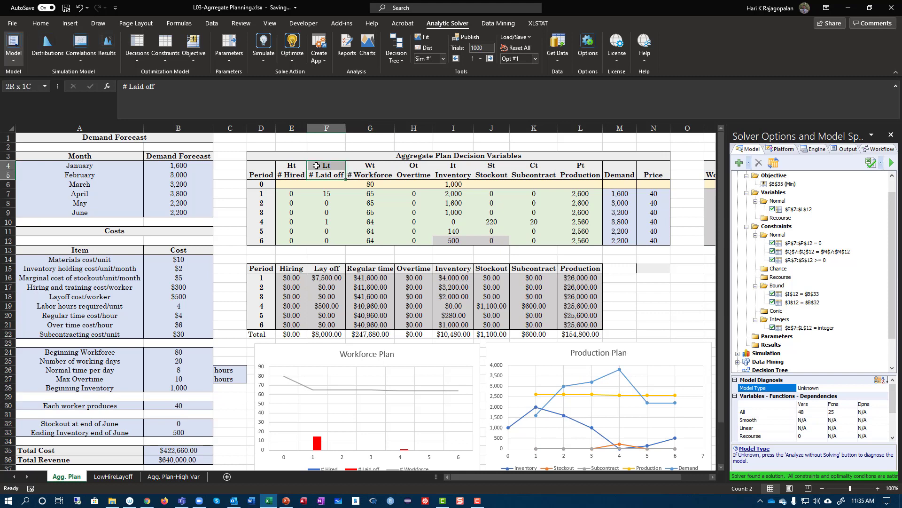
left_click_drag(316, 166, 316, 167)
left_click(325, 174)
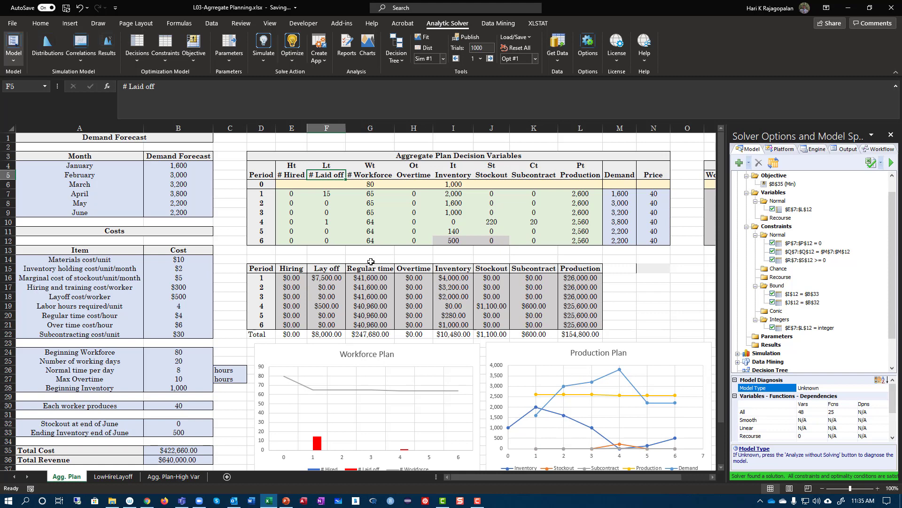
left_click_drag(291, 194, 326, 241)
Add the Solver constraint $E$7:$F$12 <= 20 on hires and layoffs.
left_click(747, 163)
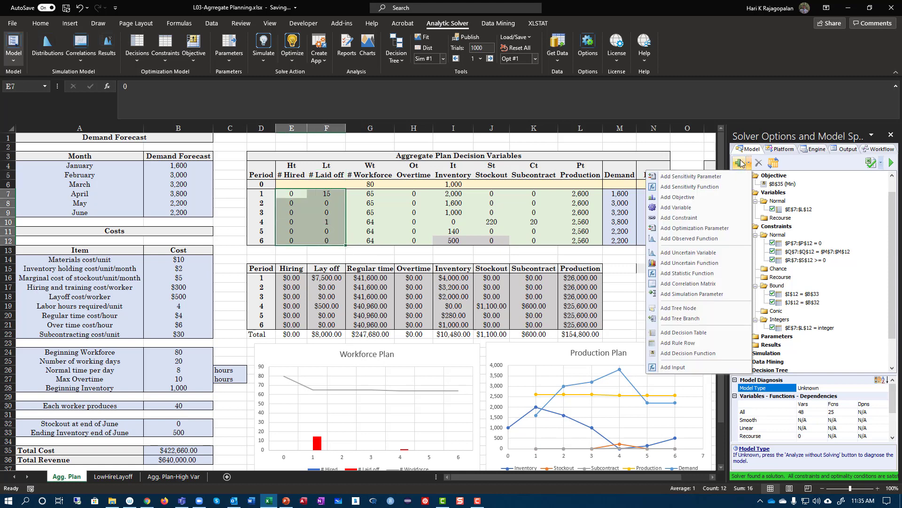
left_click(677, 218)
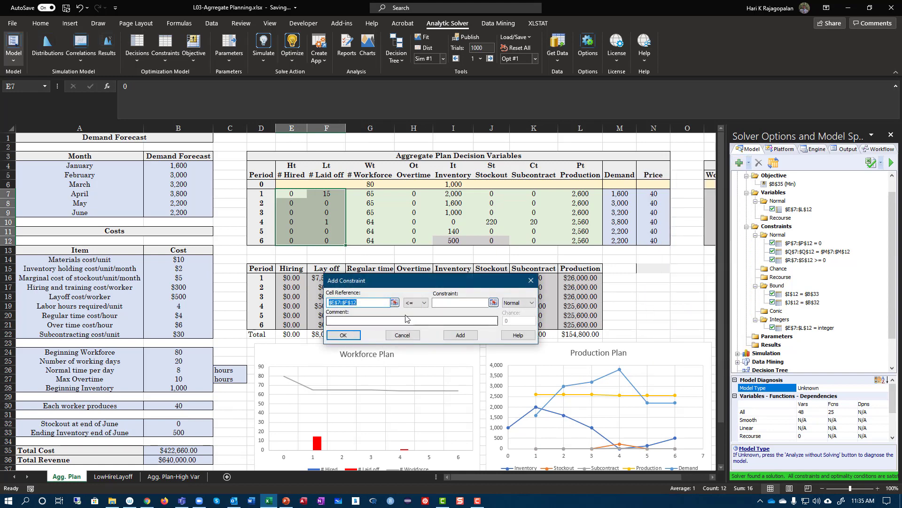
left_click(464, 302)
type("20")
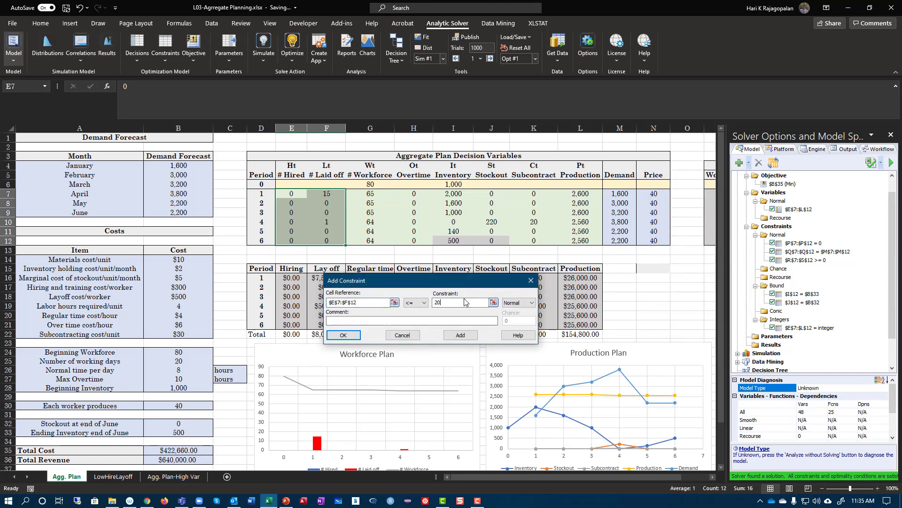
left_click(344, 334)
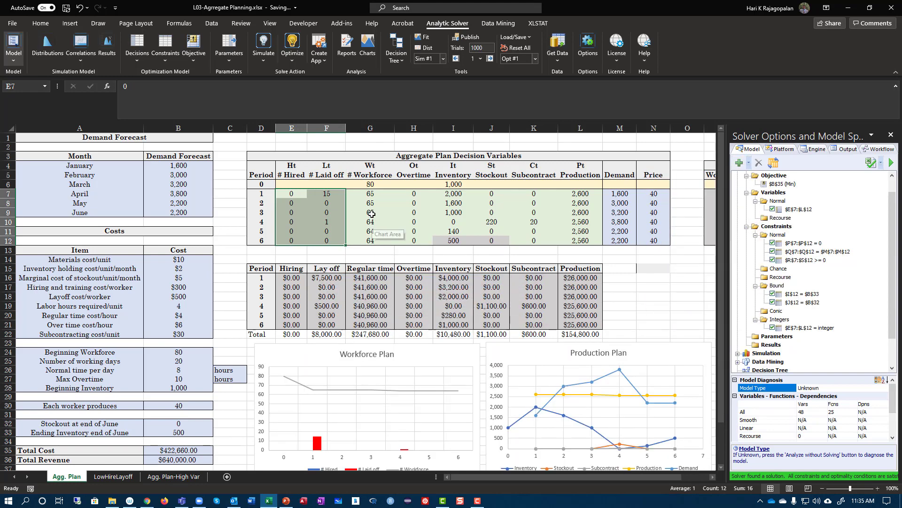
Add the Solver constraint G7:G12 >= 0 on the workforce cells.
left_click_drag(371, 193, 370, 240)
left_click(739, 163)
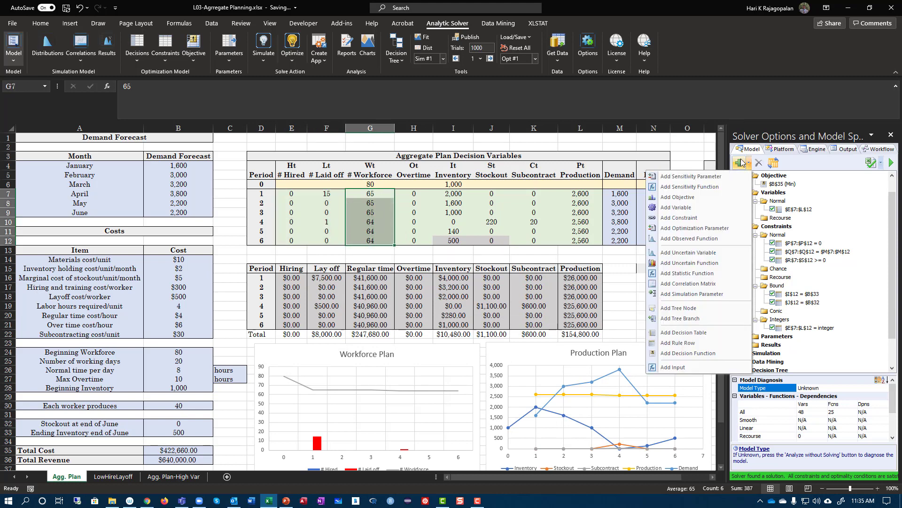
left_click(679, 218)
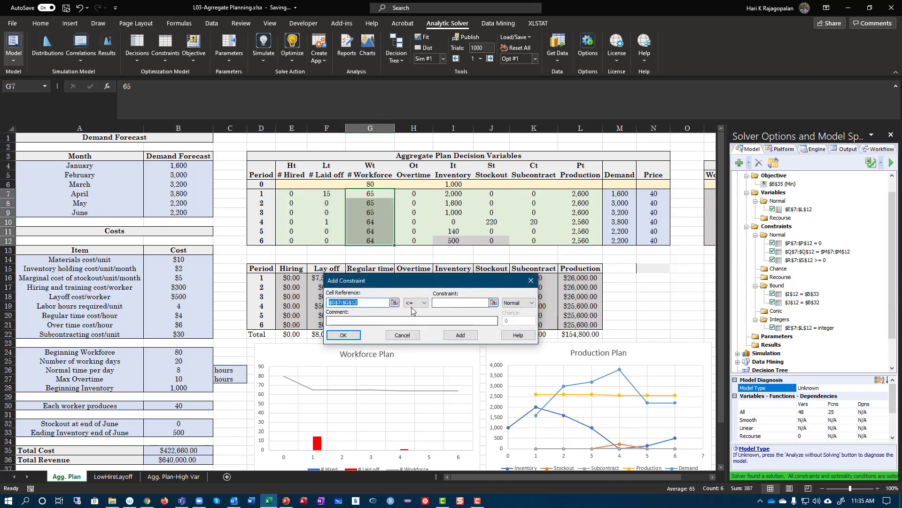
left_click(414, 303)
left_click(411, 327)
left_click(444, 303)
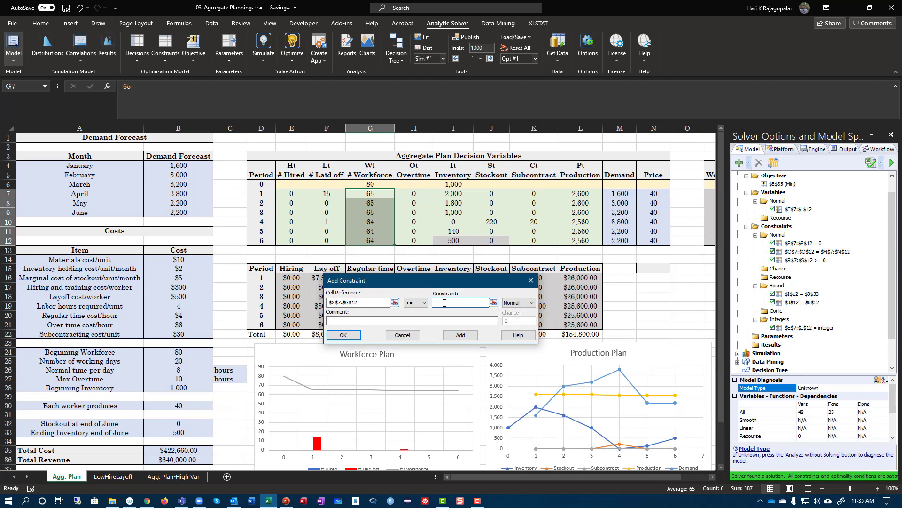
type("0")
left_click(343, 334)
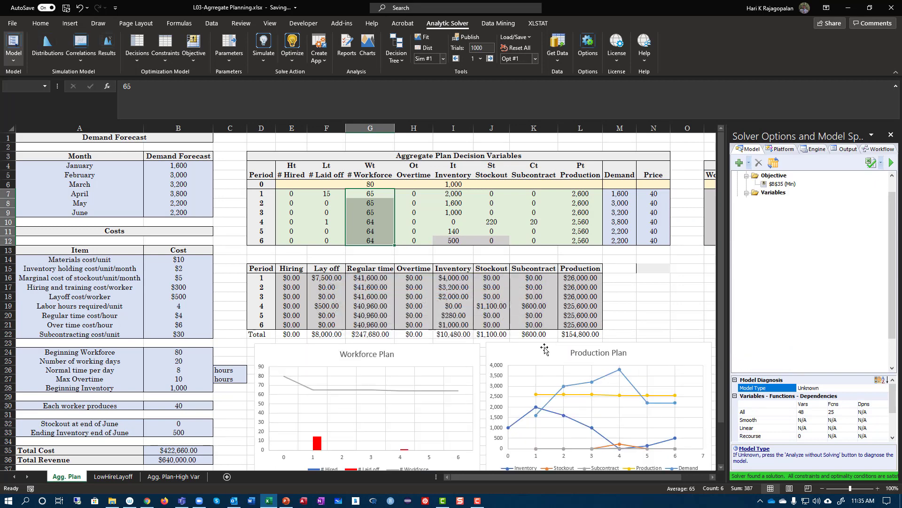
Deselect the workforce cells by clicking an empty cell.
left_click(658, 324)
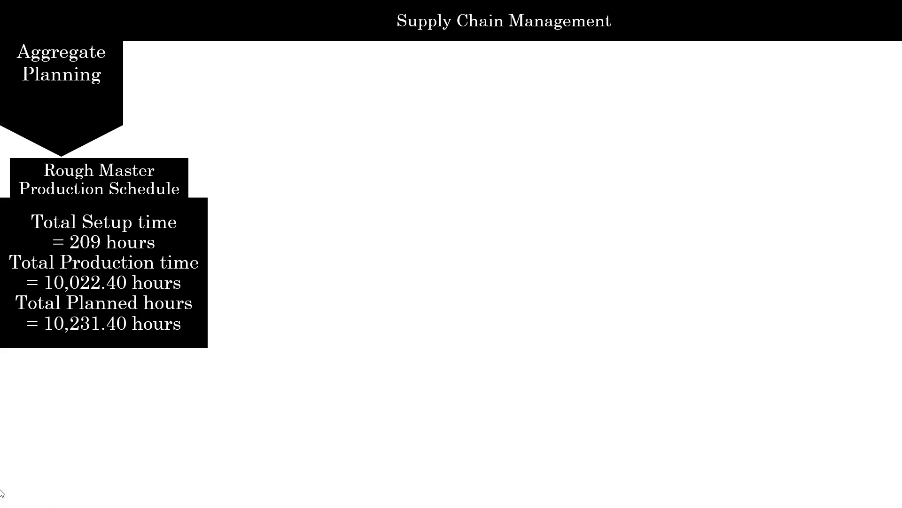
Dismiss the pen menu and reveal the Workforce 64, Production 2560 summary and feasibility note.
left_click(46, 499)
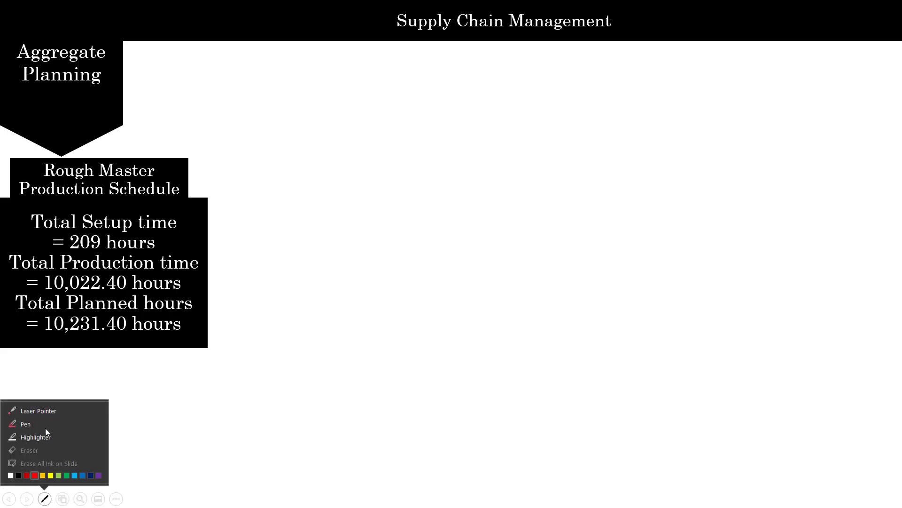
left_click(48, 412)
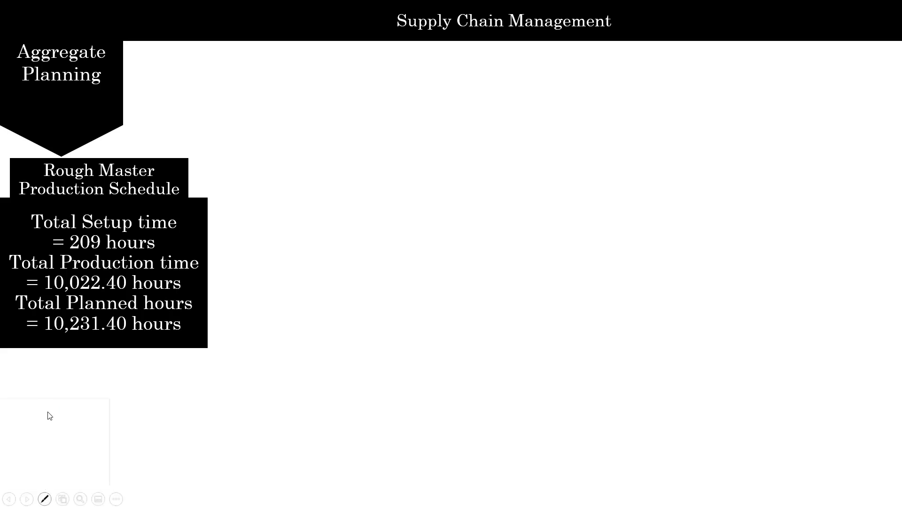
left_click(28, 500)
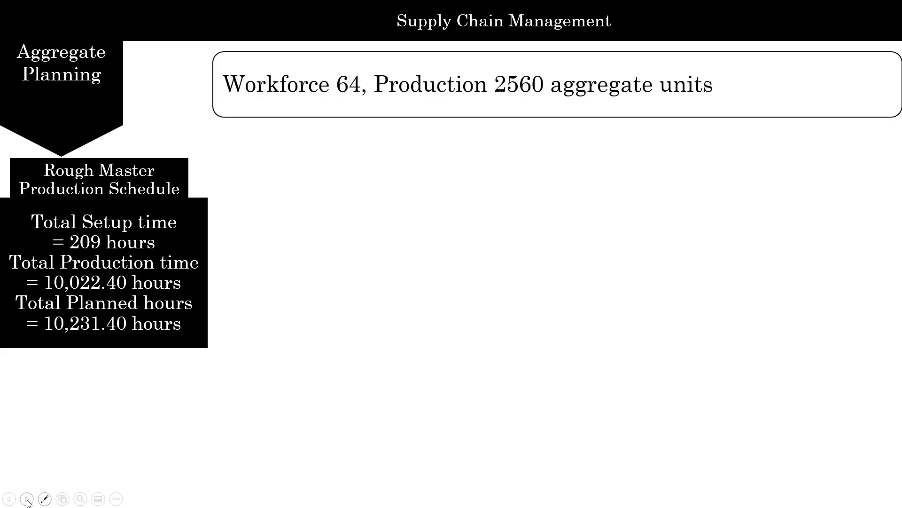
left_click(27, 501)
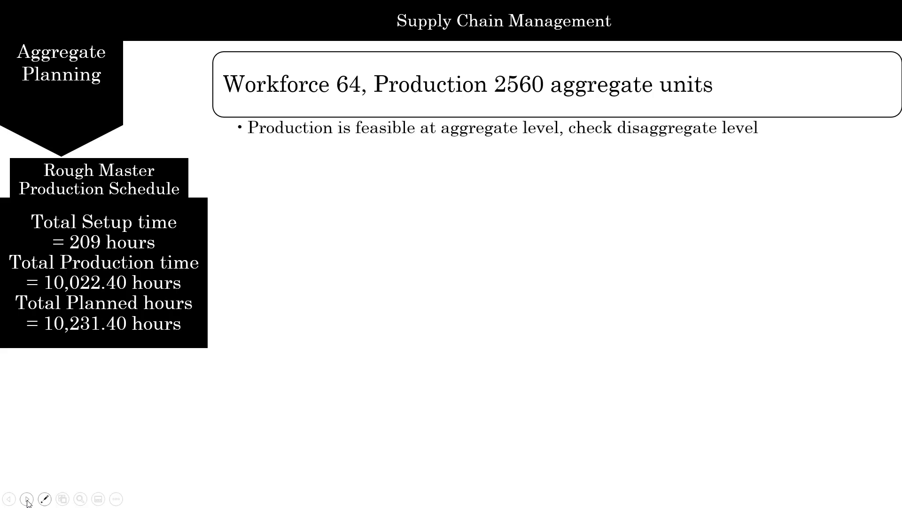